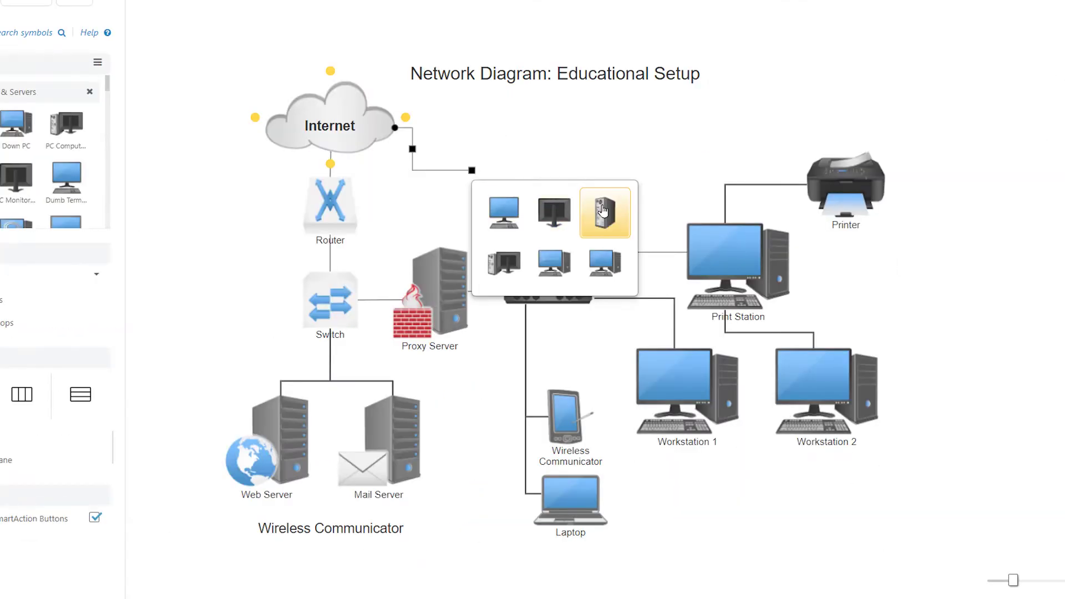
# - Attach a computer tower and history symbols at connector ends in the sample diagrams
pyautogui.click(604, 212)
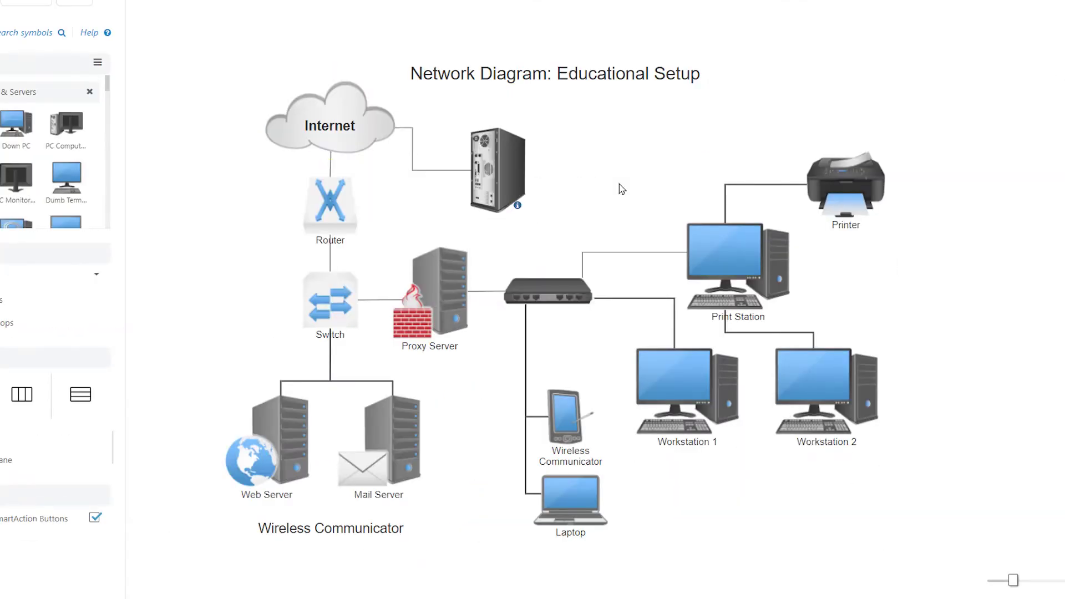
pyautogui.click(737, 305)
pyautogui.click(796, 394)
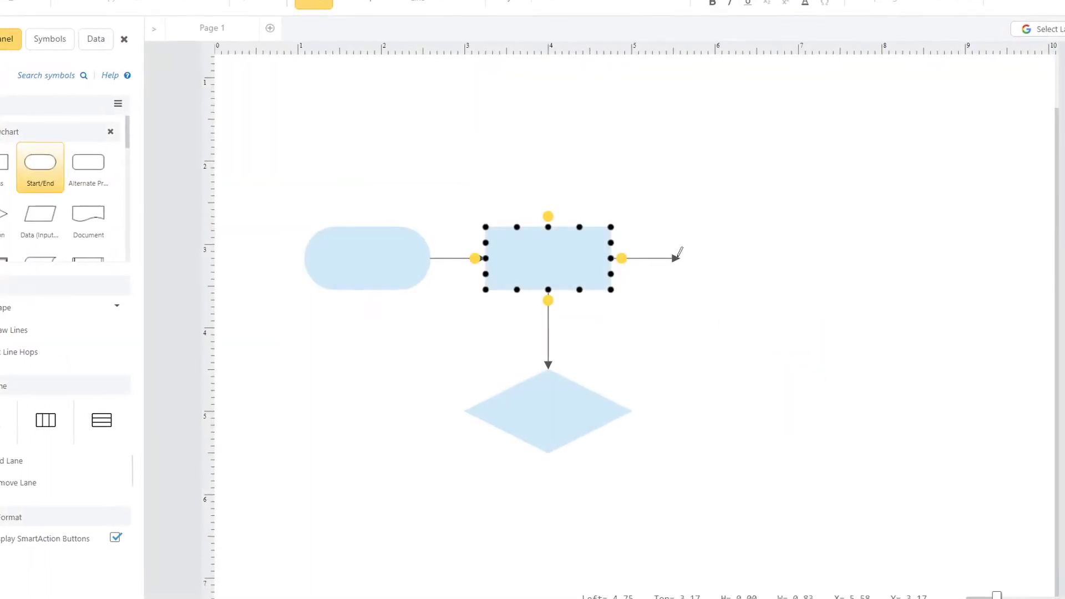
# - Add a process rectangle and link its bottom to the diamond's right vertex
pyautogui.click(708, 296)
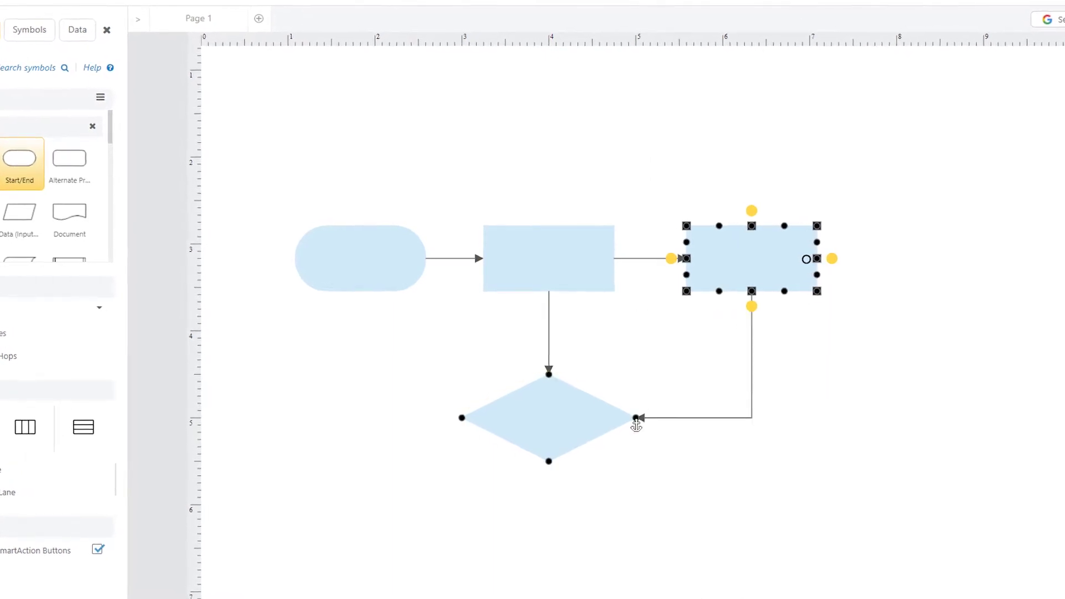
pyautogui.moveTo(748, 306); pyautogui.dragTo(636, 421)
pyautogui.click(642, 474)
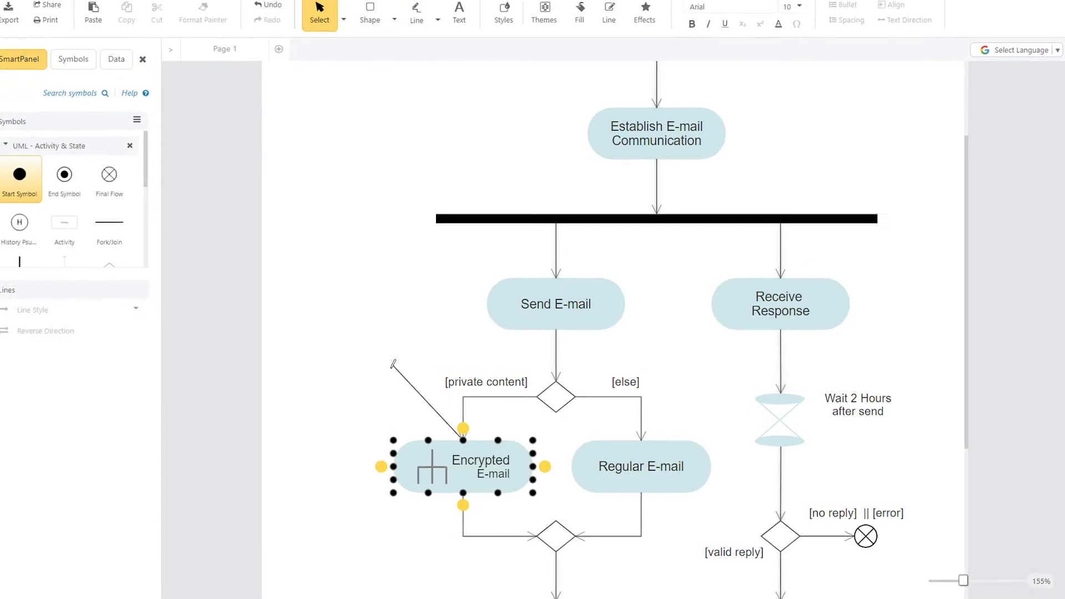
# - Add a 'See subsidiary' note to Encrypted E-mail, then browse templates to Engineering Diagrams
pyautogui.moveTo(387, 364); pyautogui.dragTo(382, 363)
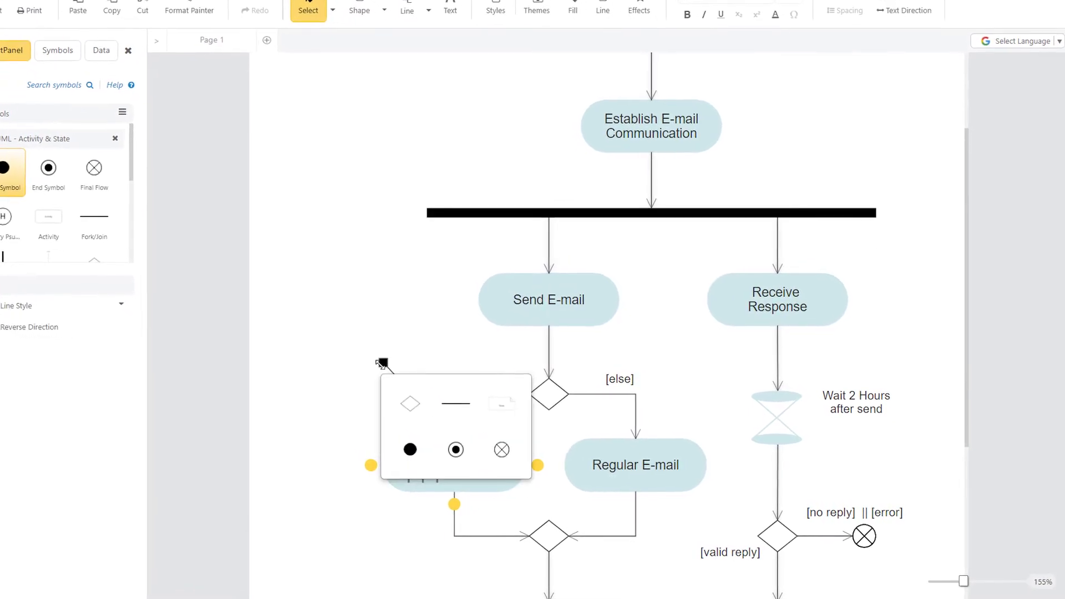
pyautogui.click(487, 405)
pyautogui.write('S')
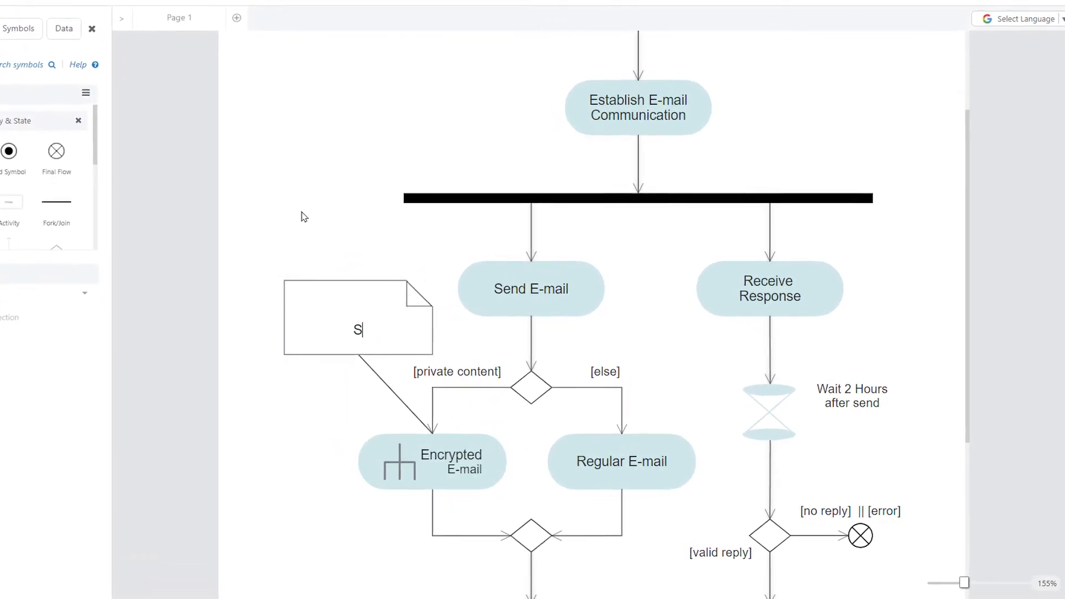
pyautogui.write('ee sub')
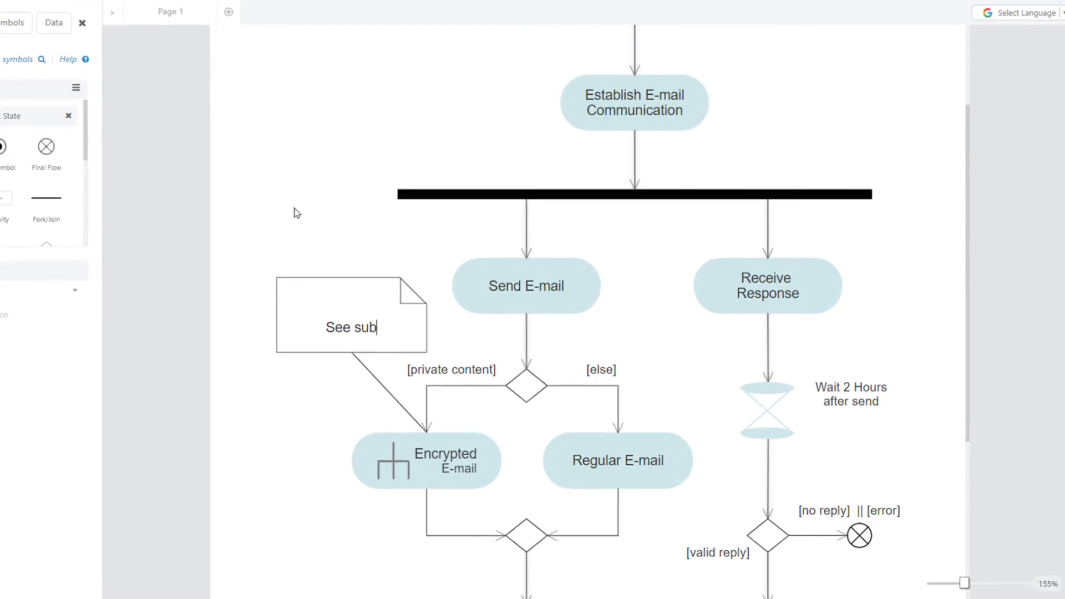
pyautogui.write('sidiary')
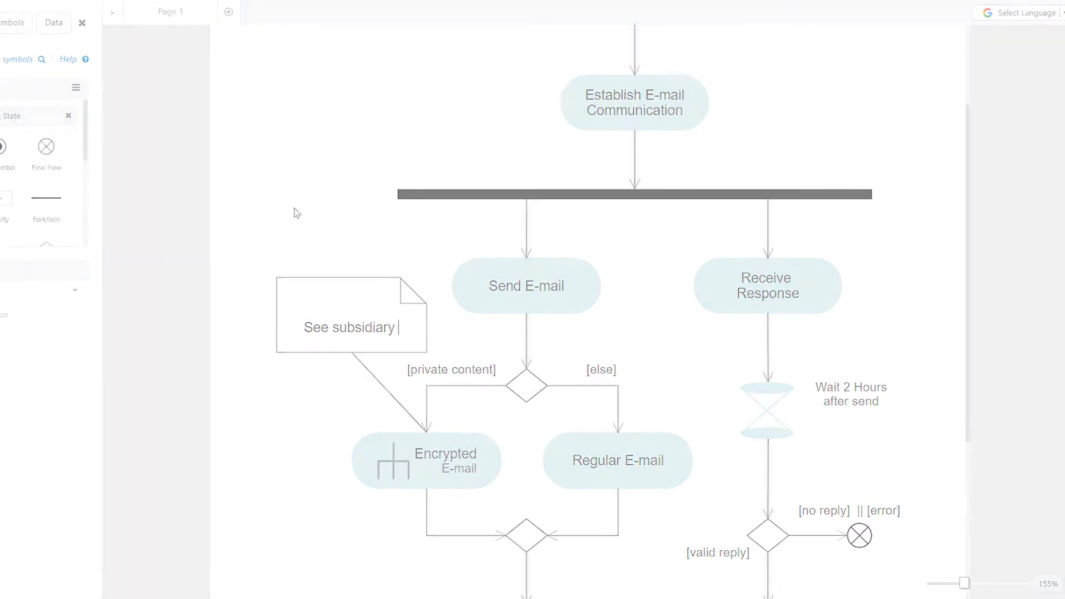
pyautogui.click(90, 332)
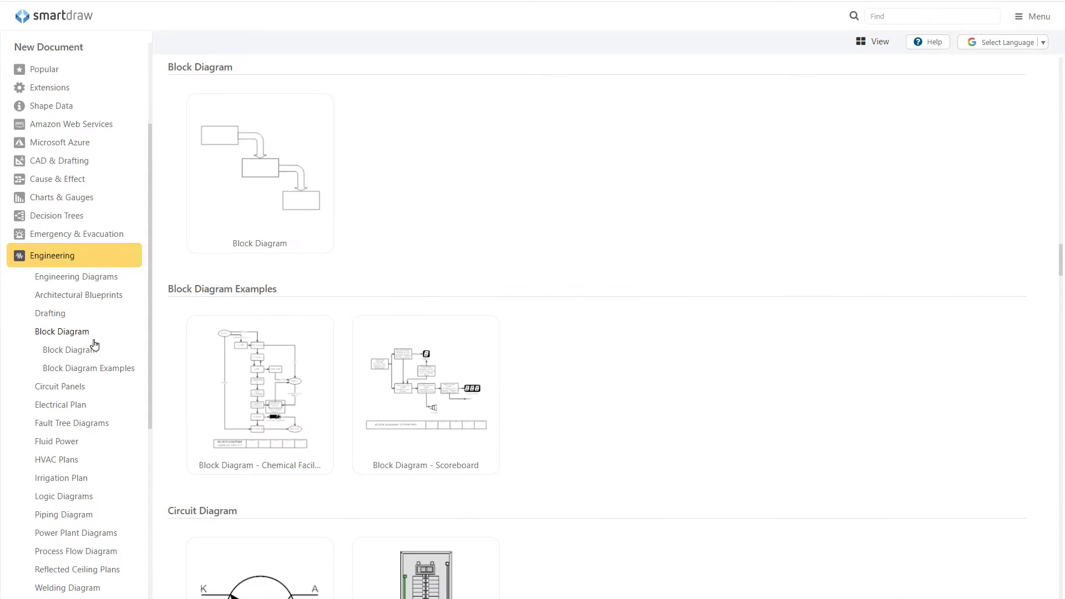
pyautogui.click(90, 387)
pyautogui.click(95, 443)
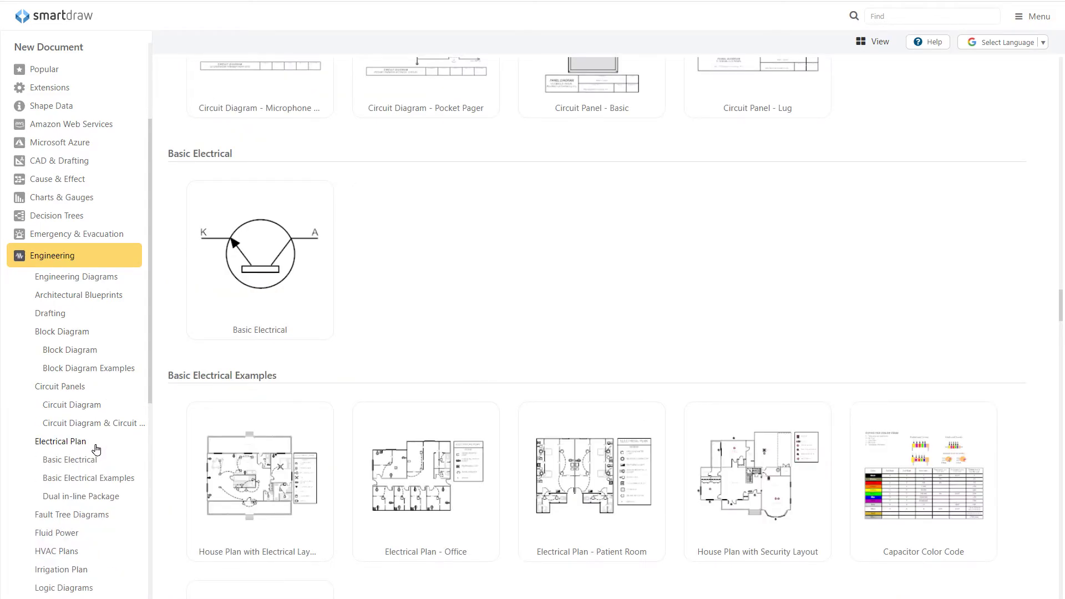
pyautogui.click(113, 279)
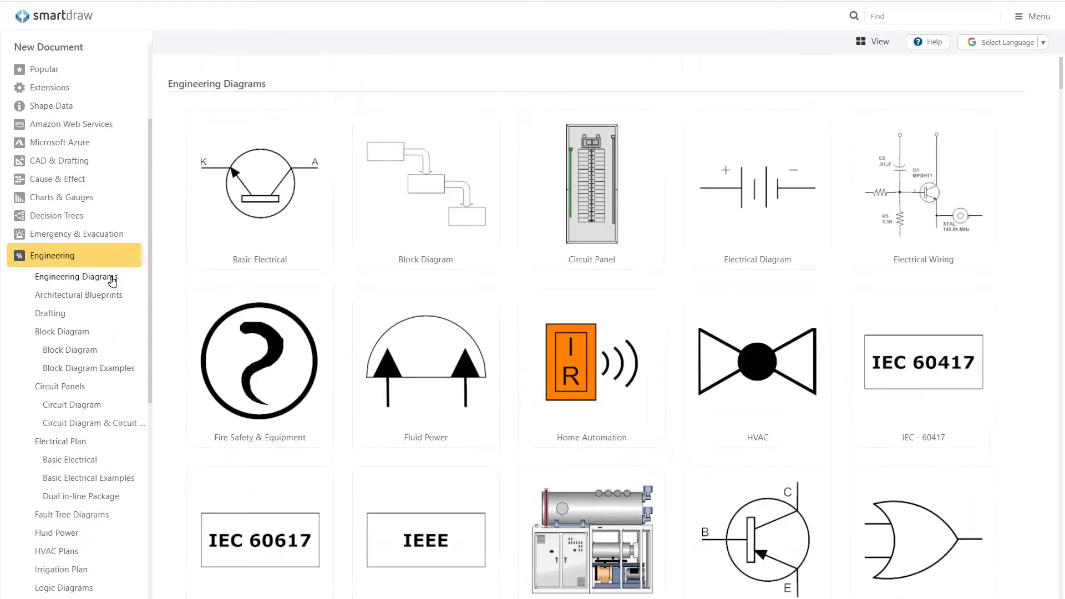
# - Start a Basic Electrical drawing with an AC oscillator and an attached antenna
pyautogui.click(212, 243)
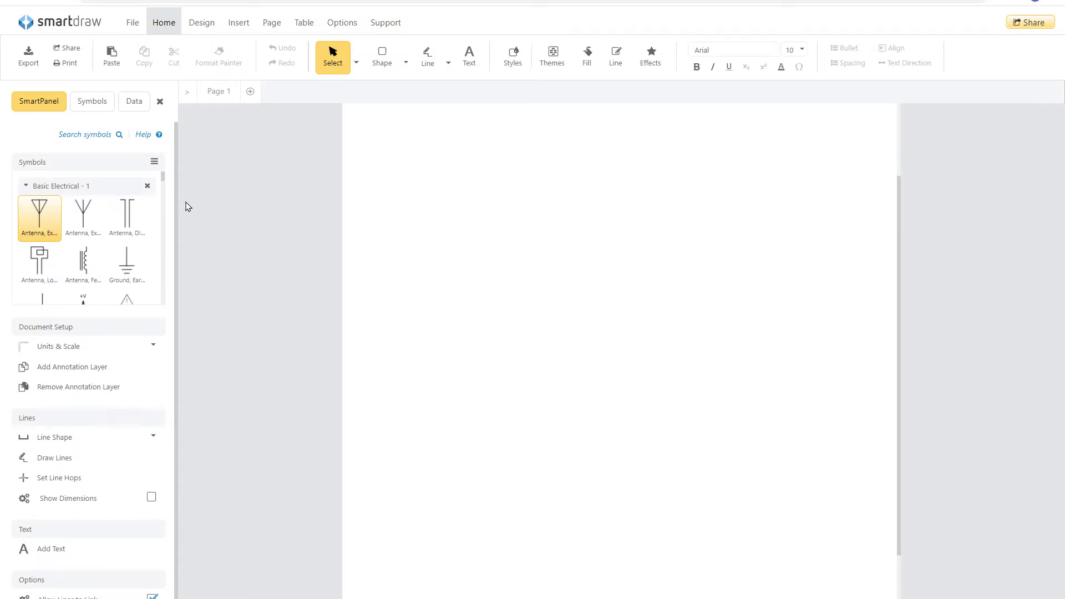
pyautogui.scroll(-2, 169, 190)
pyautogui.scroll(-2, 171, 200)
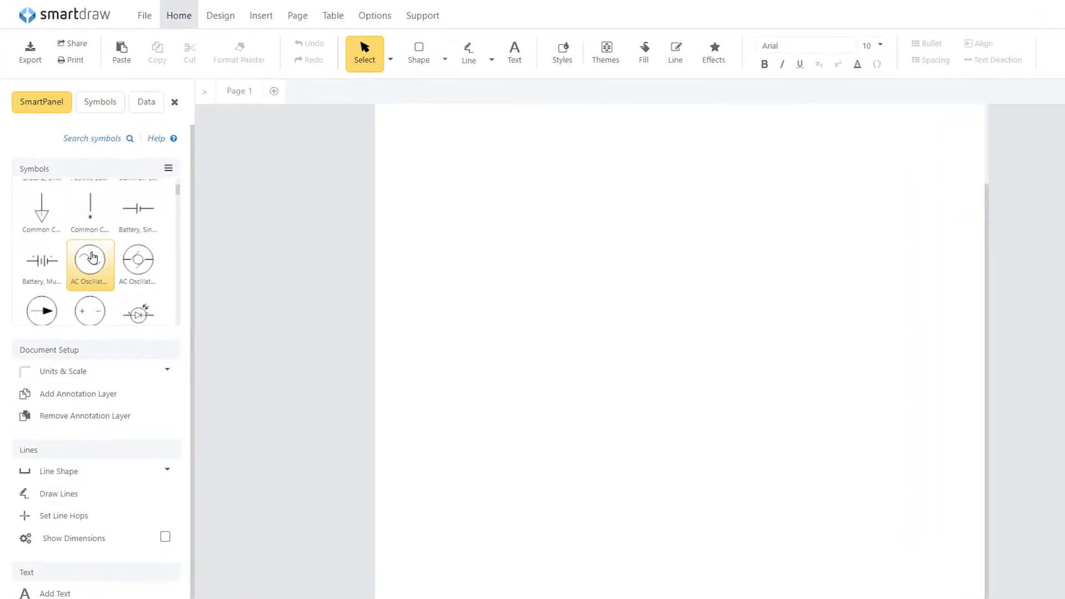
pyautogui.moveTo(92, 259)
pyautogui.mouseDown()
pyautogui.moveTo(489, 314)
pyautogui.moveTo(581, 314)
pyautogui.mouseUp()
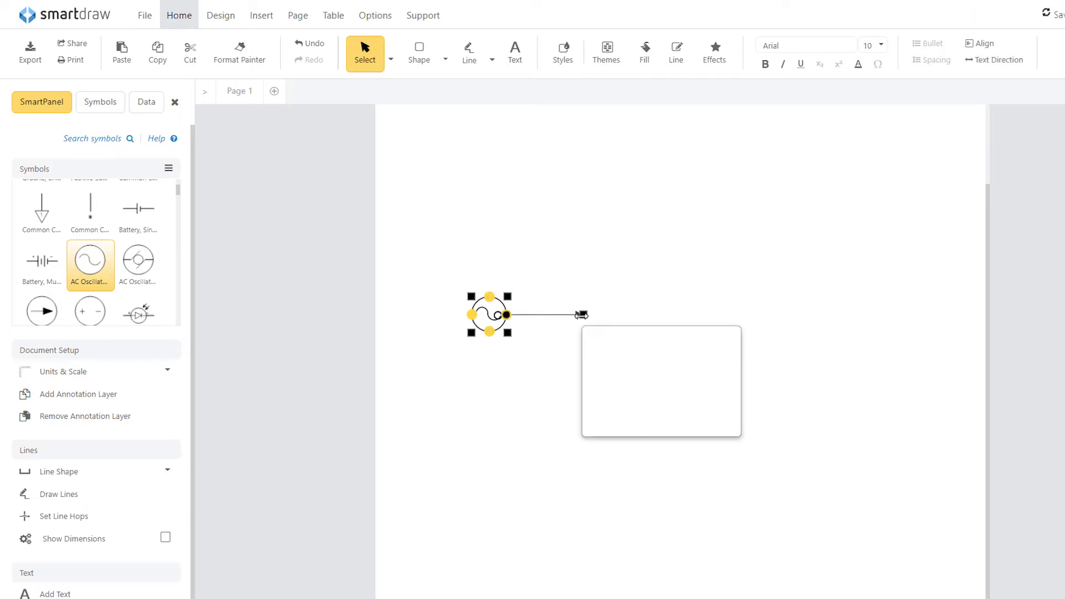
pyautogui.click(657, 357)
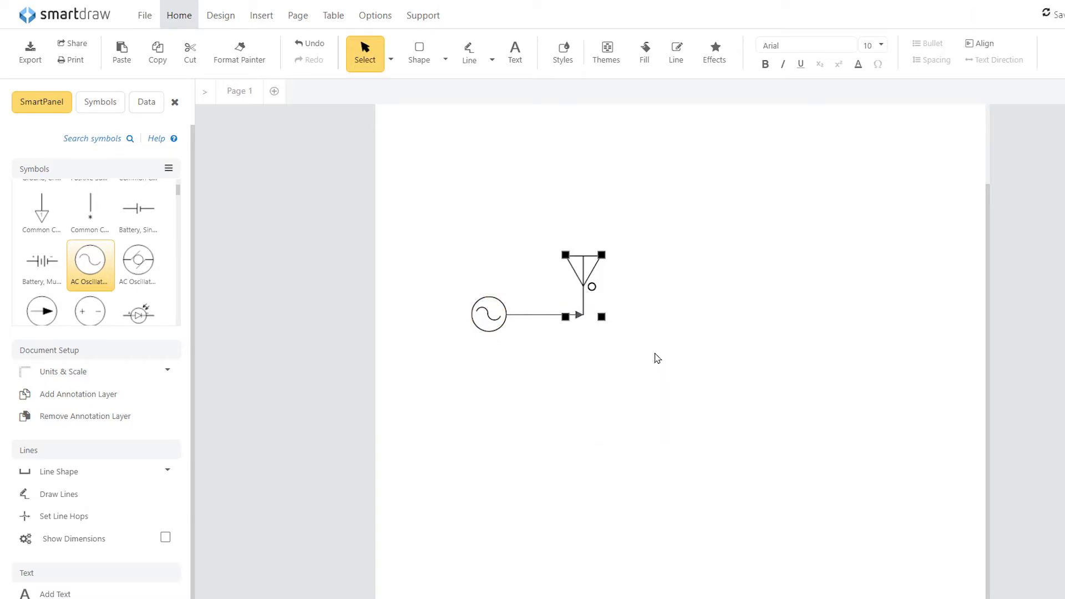
# - Add an inductor and a closing symbol to the circuit, then link a PC to the Internet cloud
pyautogui.moveTo(582, 314); pyautogui.dragTo(583, 381)
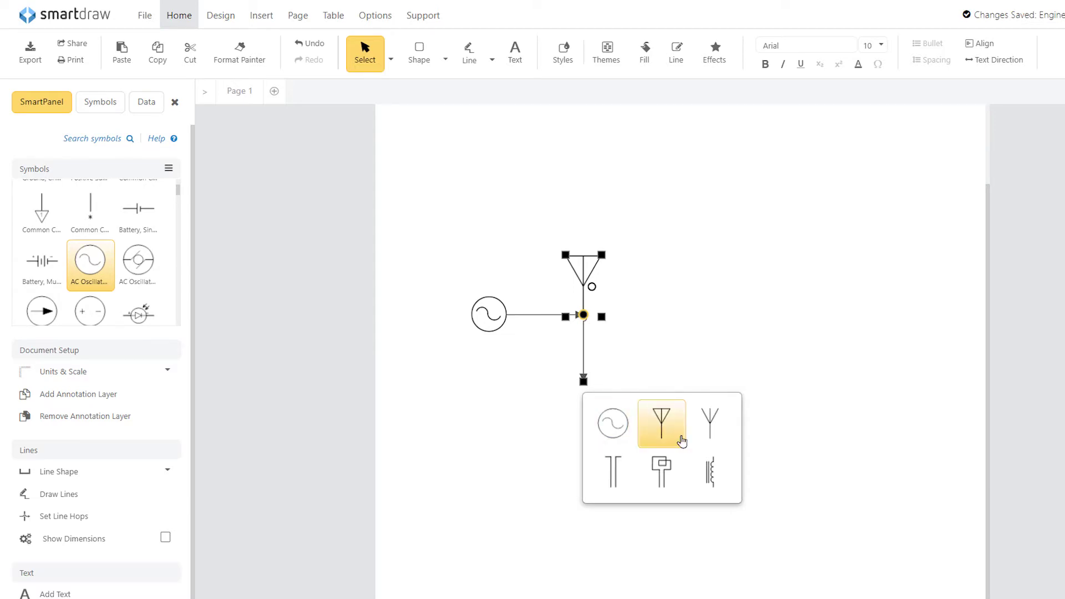
pyautogui.click(709, 471)
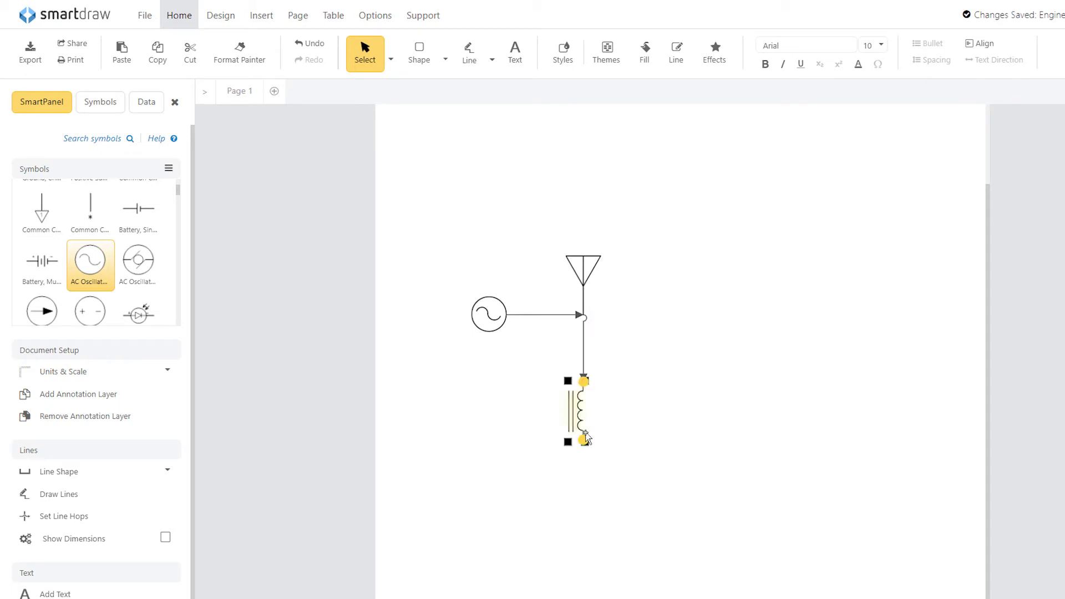
pyautogui.moveTo(589, 462); pyautogui.dragTo(670, 462)
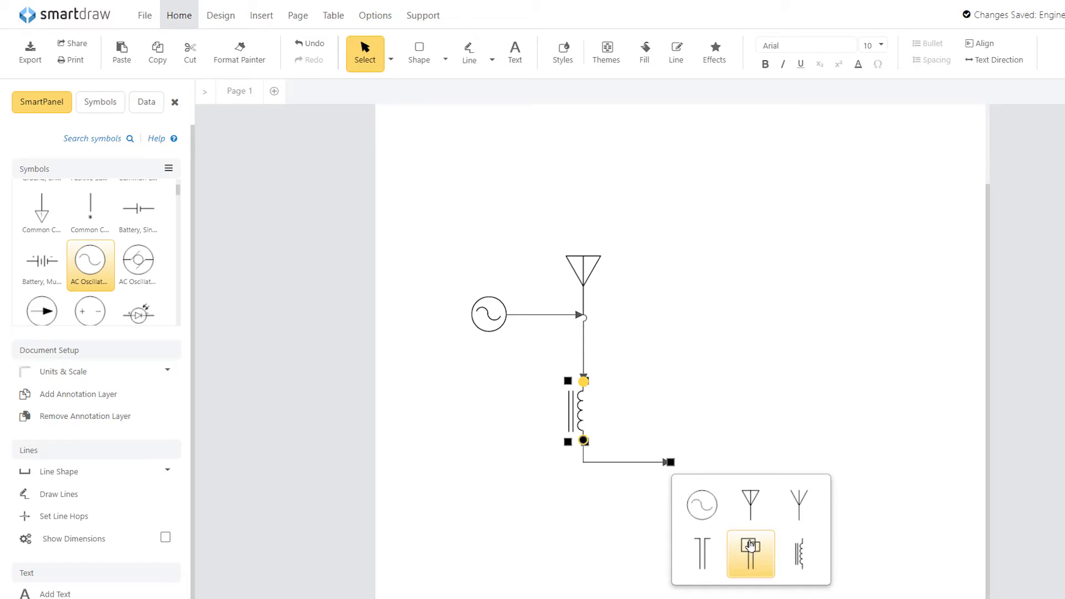
pyautogui.click(750, 546)
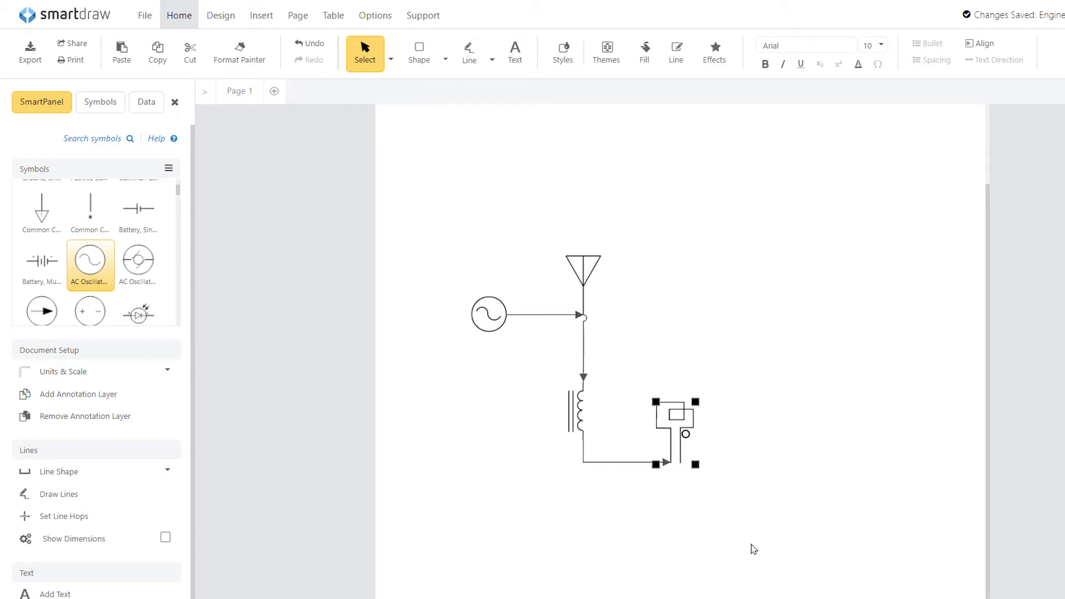
pyautogui.click(750, 550)
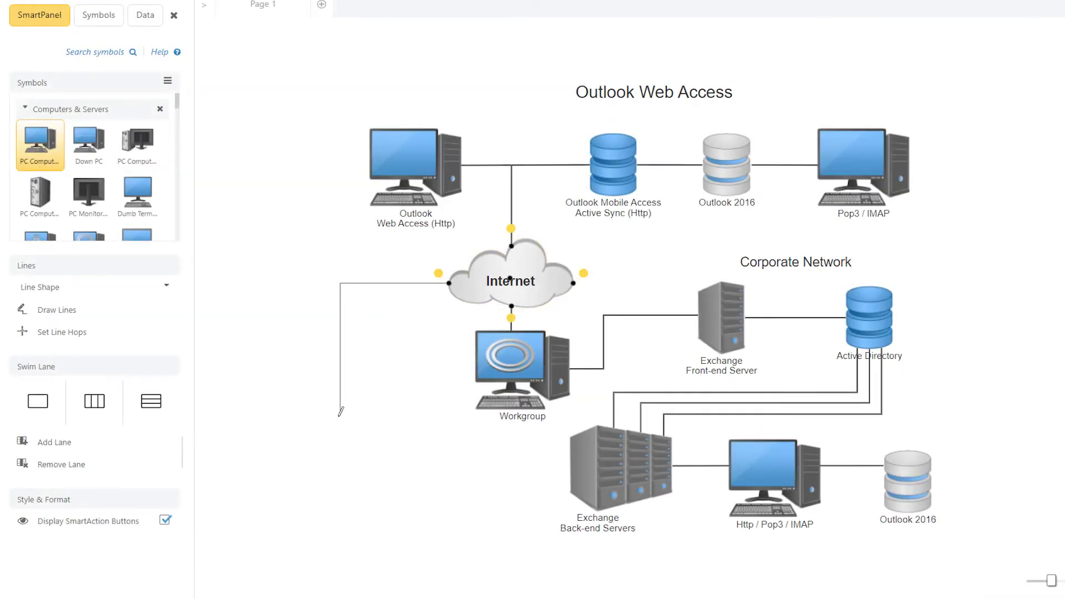
pyautogui.moveTo(340, 410); pyautogui.dragTo(340, 411)
pyautogui.click(468, 504)
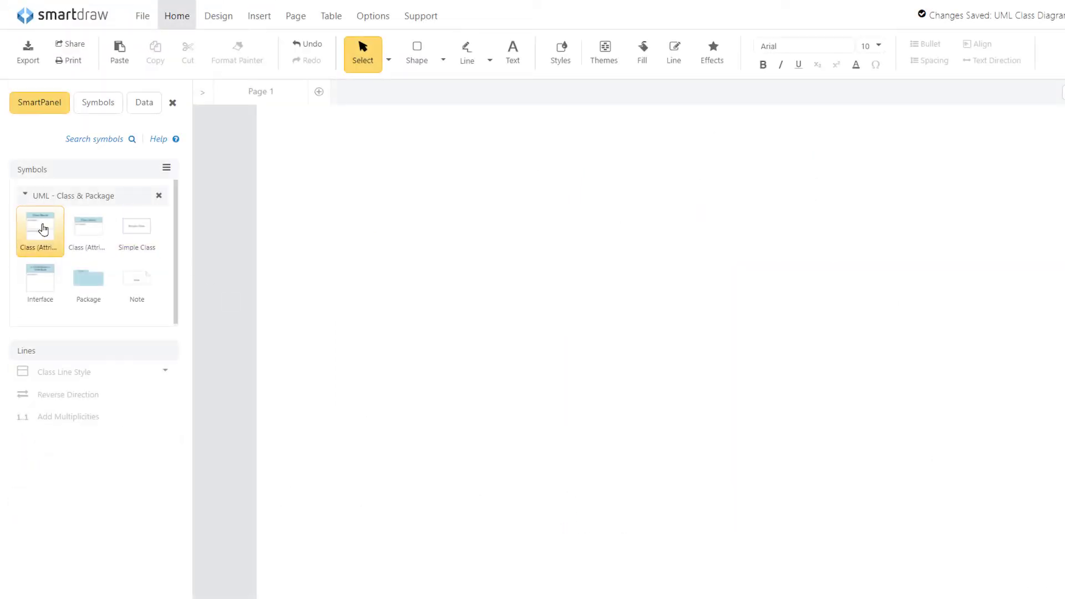
# - Place a Class shape, connect a second Class to its right, then a Simple Class
pyautogui.moveTo(40, 231); pyautogui.dragTo(433, 352)
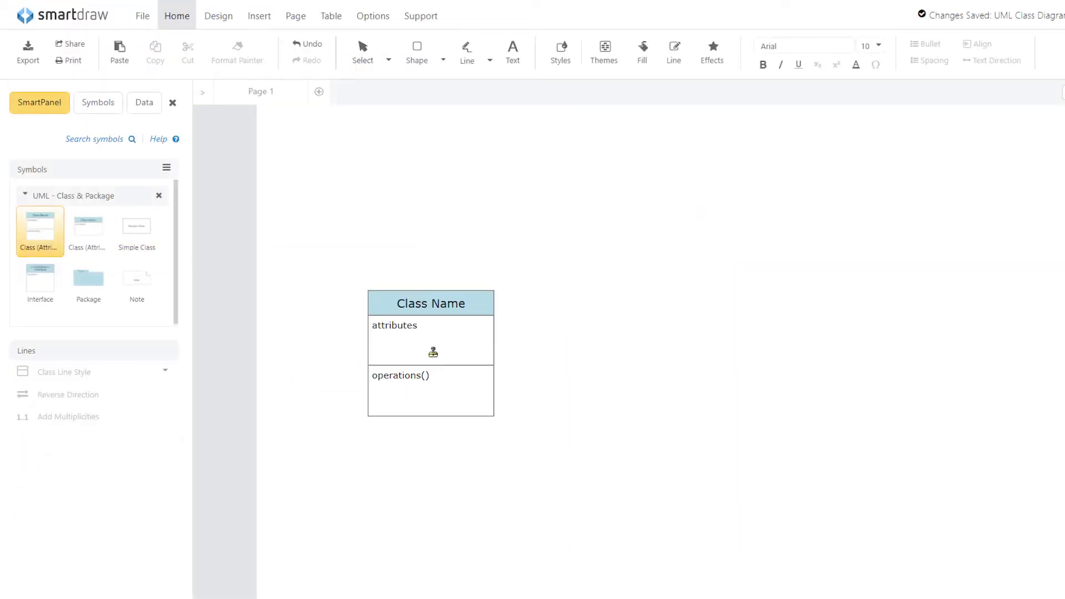
pyautogui.click(433, 352)
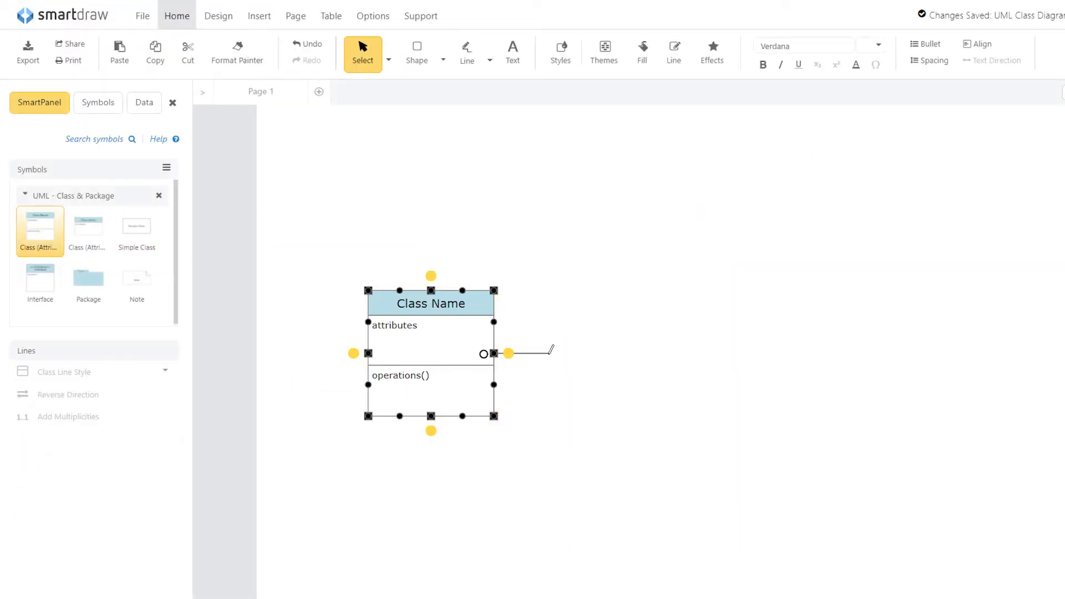
pyautogui.moveTo(550, 349); pyautogui.dragTo(552, 352)
pyautogui.click(587, 400)
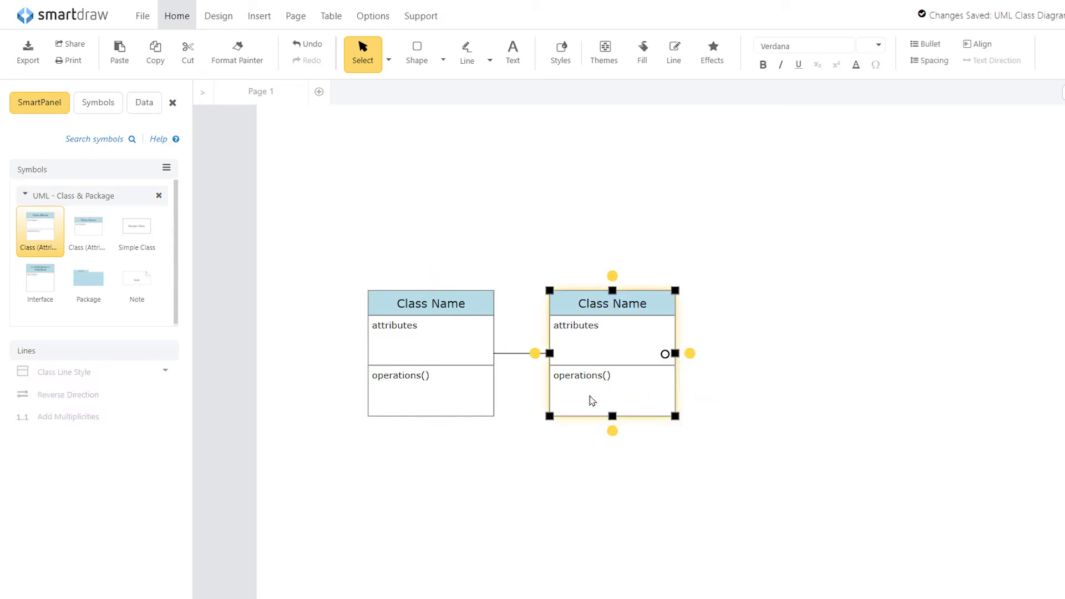
pyautogui.moveTo(739, 351); pyautogui.dragTo(740, 353)
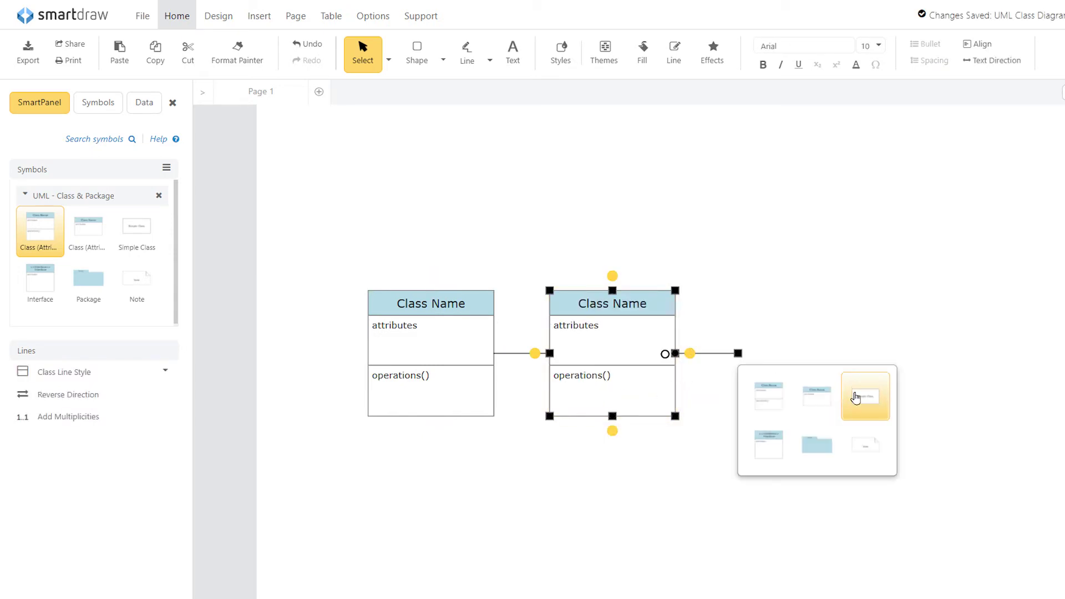
pyautogui.click(865, 397)
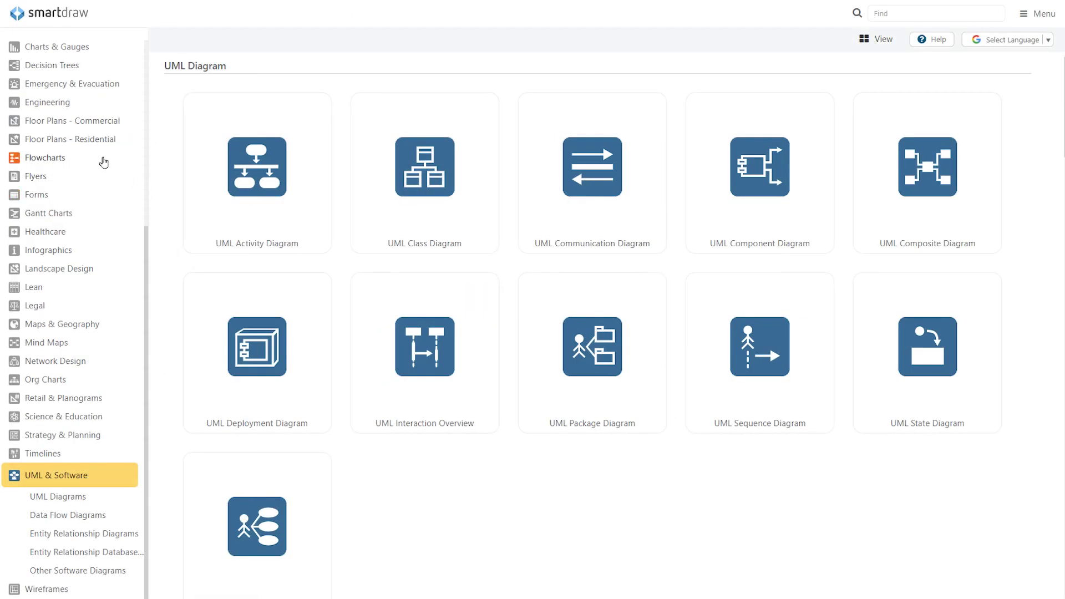
# - Open the Flowcharts category in the template gallery sidebar
pyautogui.click(103, 162)
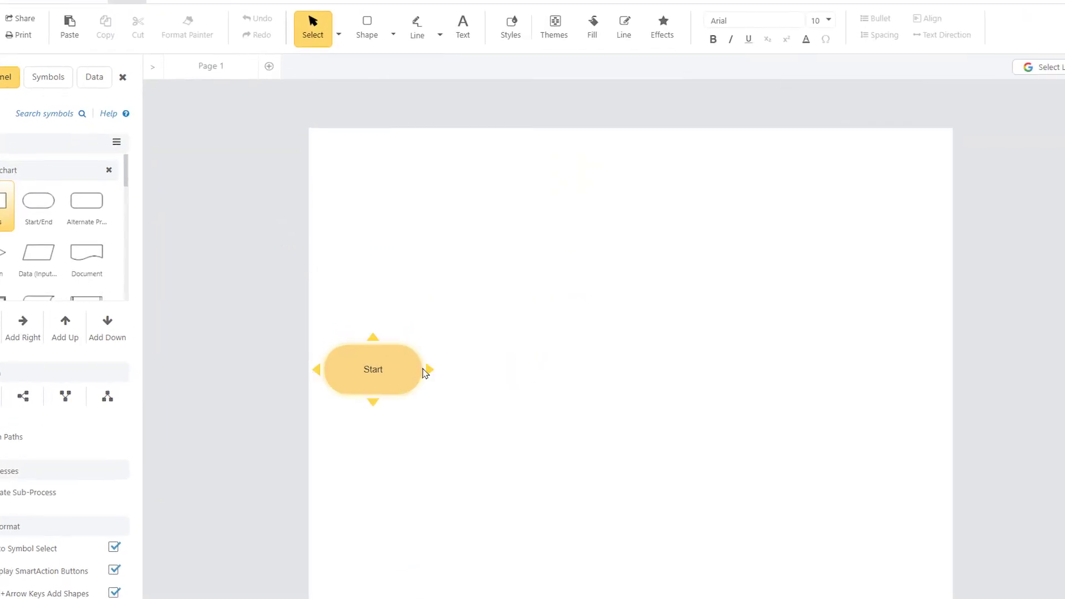
# - Chain four process boxes rightward from Start with SmartAction arrows and Ctrl+Right
pyautogui.click(428, 369)
pyautogui.click(575, 370)
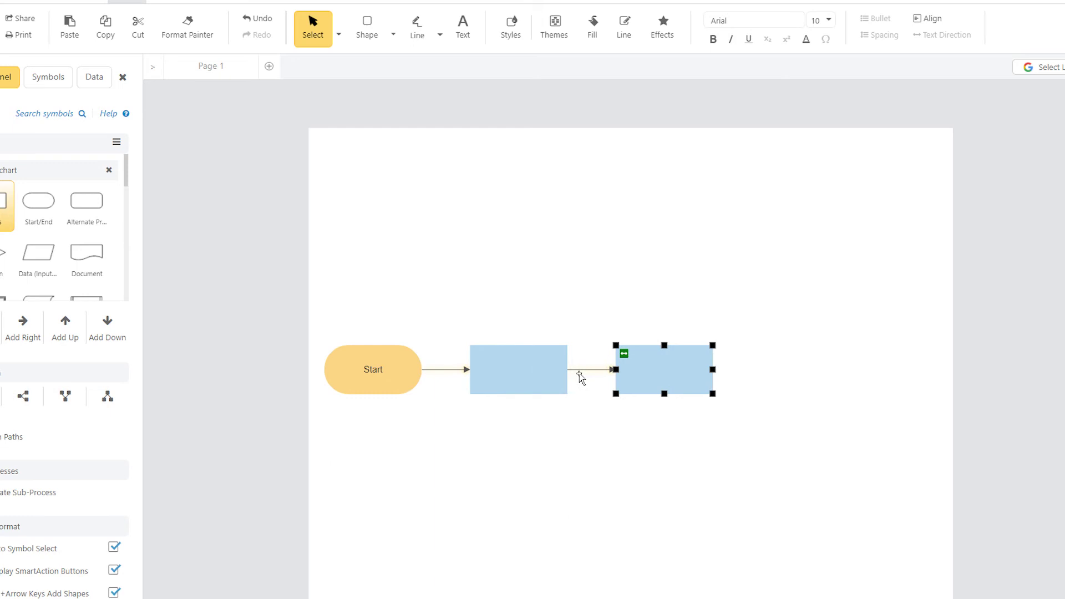
pyautogui.hotkey('ctrl', 'Right')
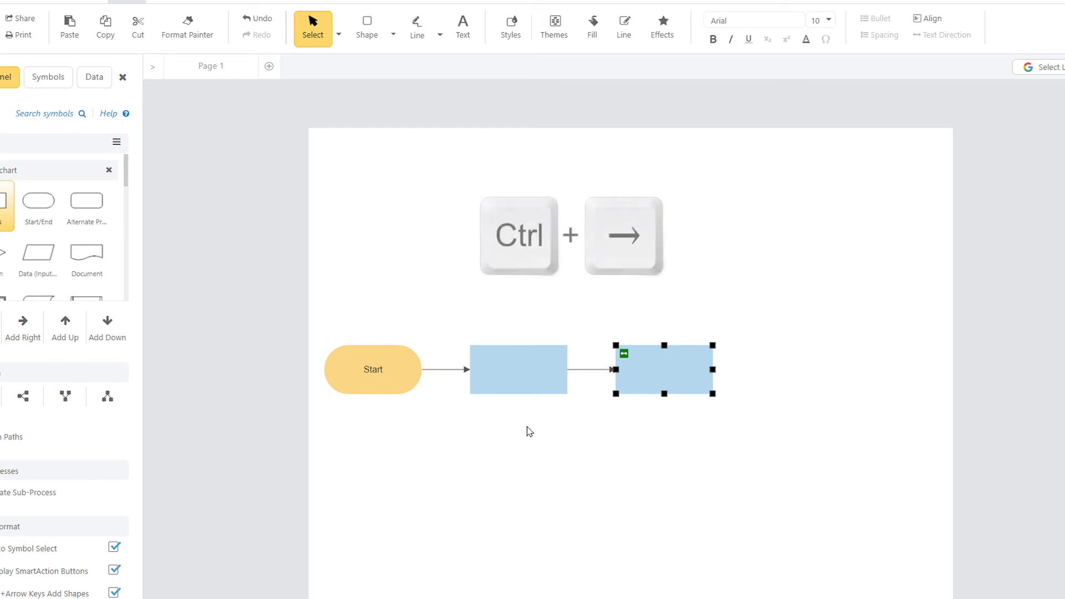
pyautogui.hotkey('ctrl', 'Right')
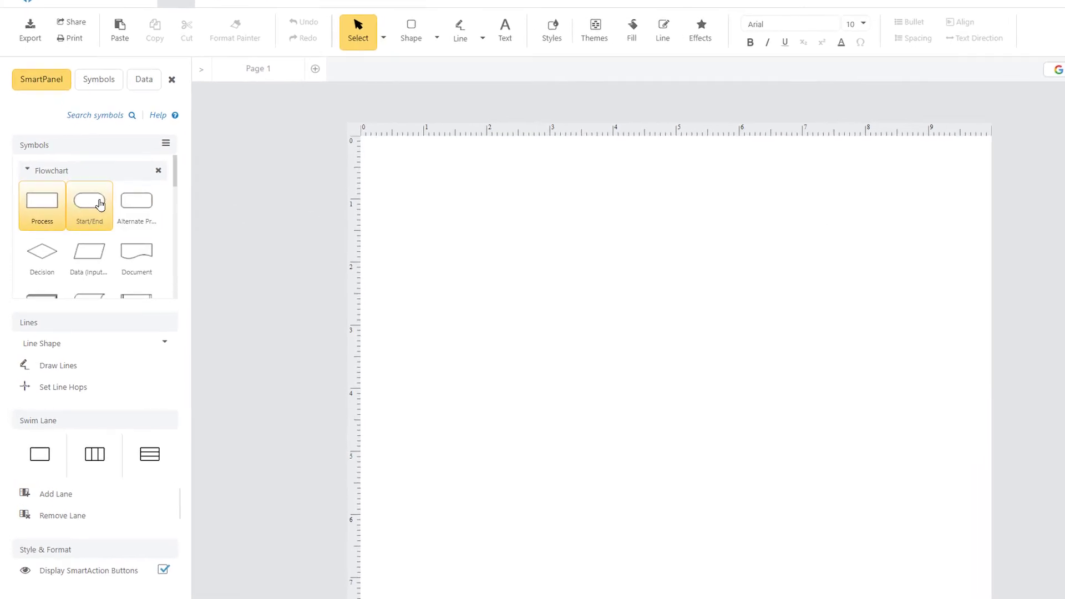
# - Place a Start/End shape followed by a connected process rectangle and decision diamond
pyautogui.moveTo(99, 205)
pyautogui.mouseDown()
pyautogui.moveTo(473, 351)
pyautogui.moveTo(515, 352)
pyautogui.mouseUp()
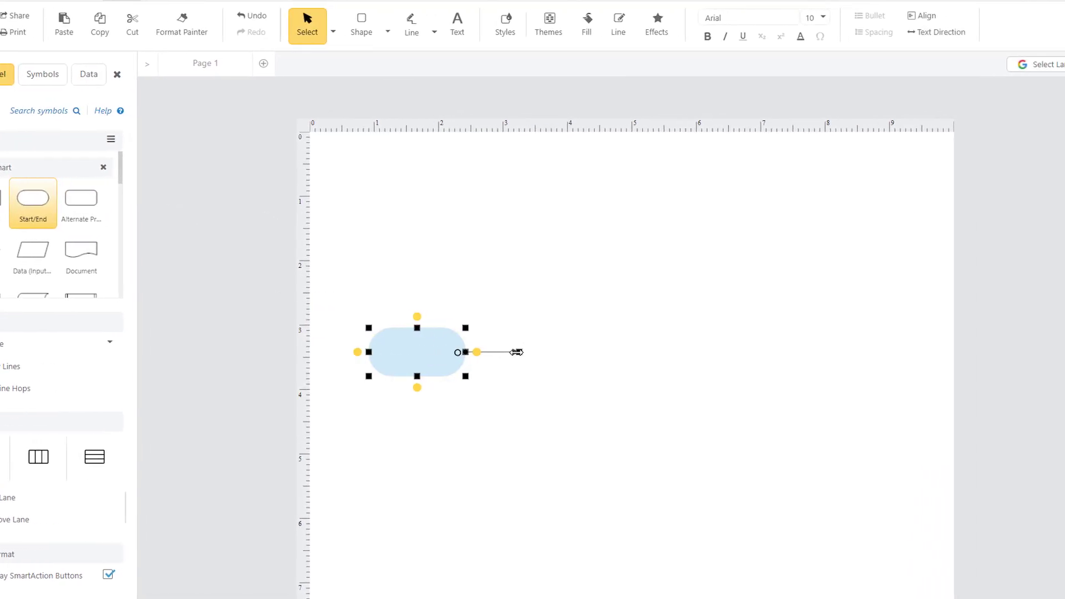
pyautogui.click(547, 392)
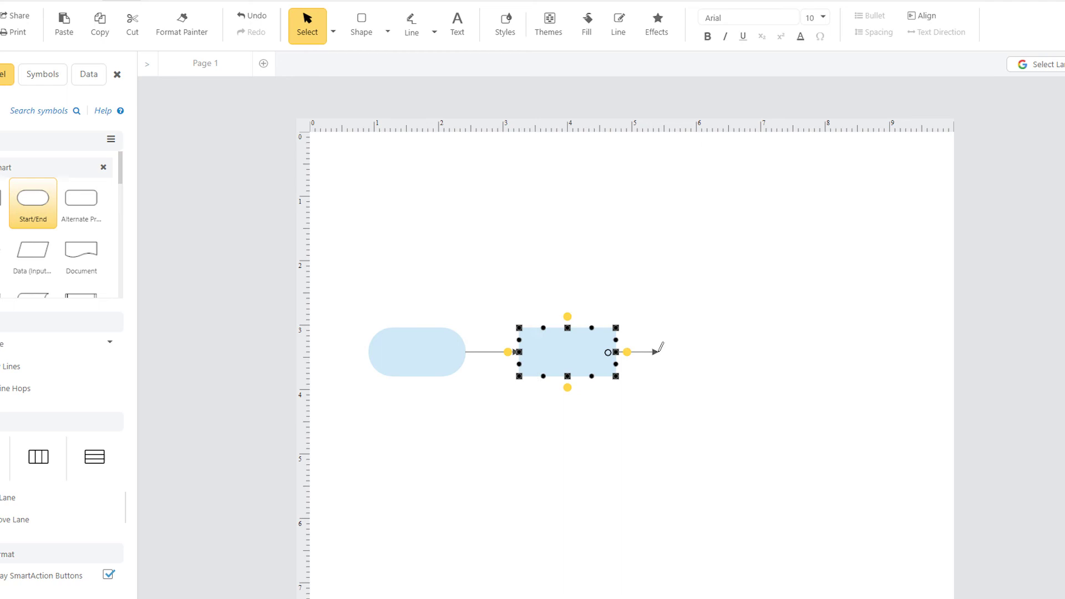
pyautogui.moveTo(662, 347); pyautogui.dragTo(659, 351)
pyautogui.click(739, 392)
# - Branch the diamond to upper and lower rectangles, link its top, and shift the lower box right
pyautogui.moveTo(797, 352); pyautogui.dragTo(840, 298)
pyautogui.click(870, 336)
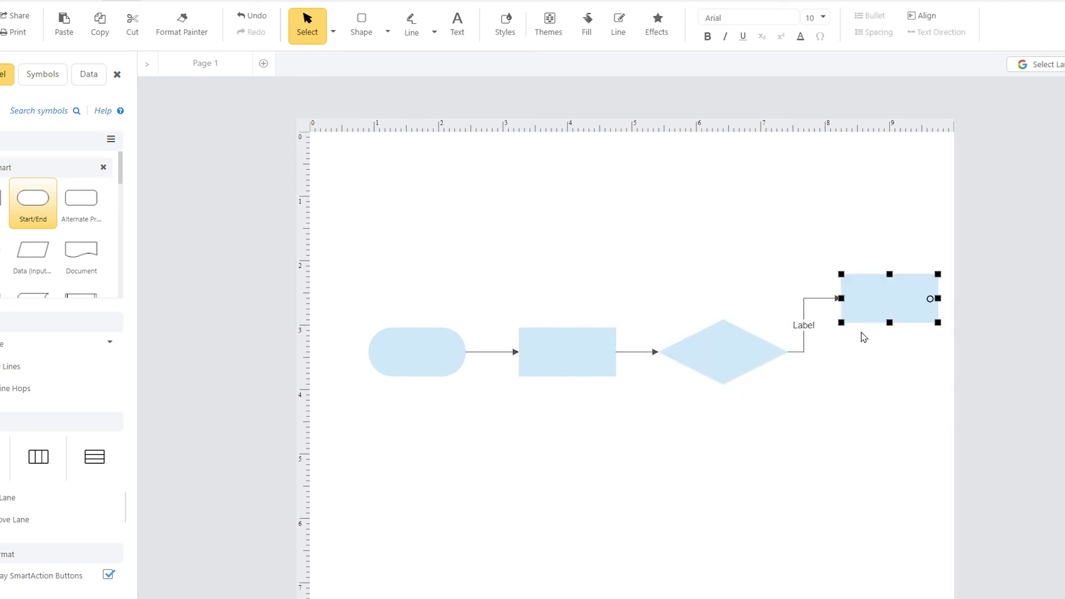
pyautogui.moveTo(722, 311); pyautogui.dragTo(890, 285)
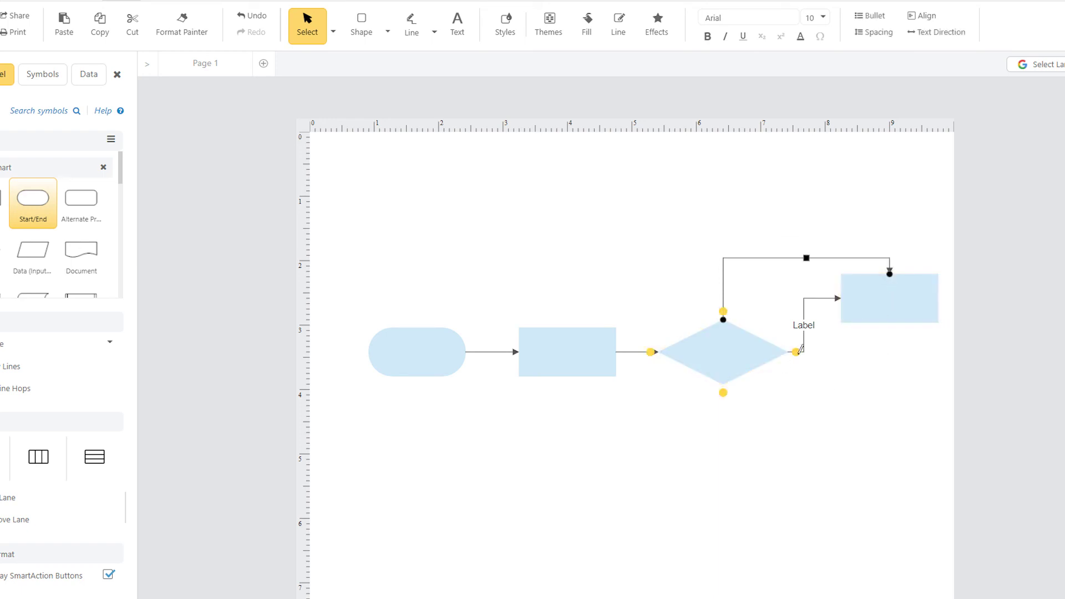
pyautogui.moveTo(786, 352); pyautogui.dragTo(874, 404)
pyautogui.click(898, 443)
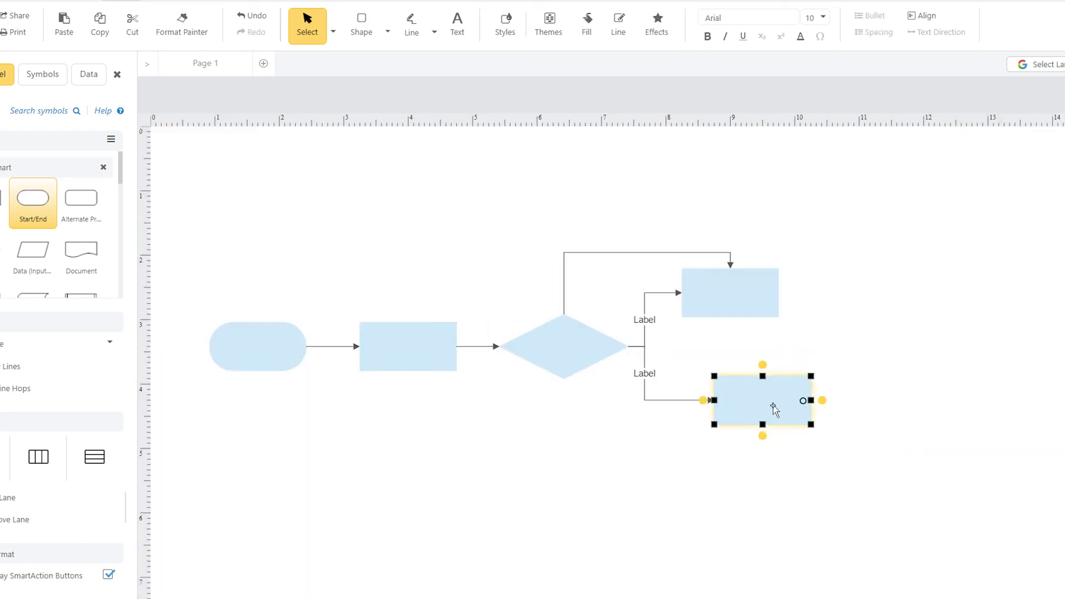
pyautogui.moveTo(759, 408); pyautogui.dragTo(929, 414)
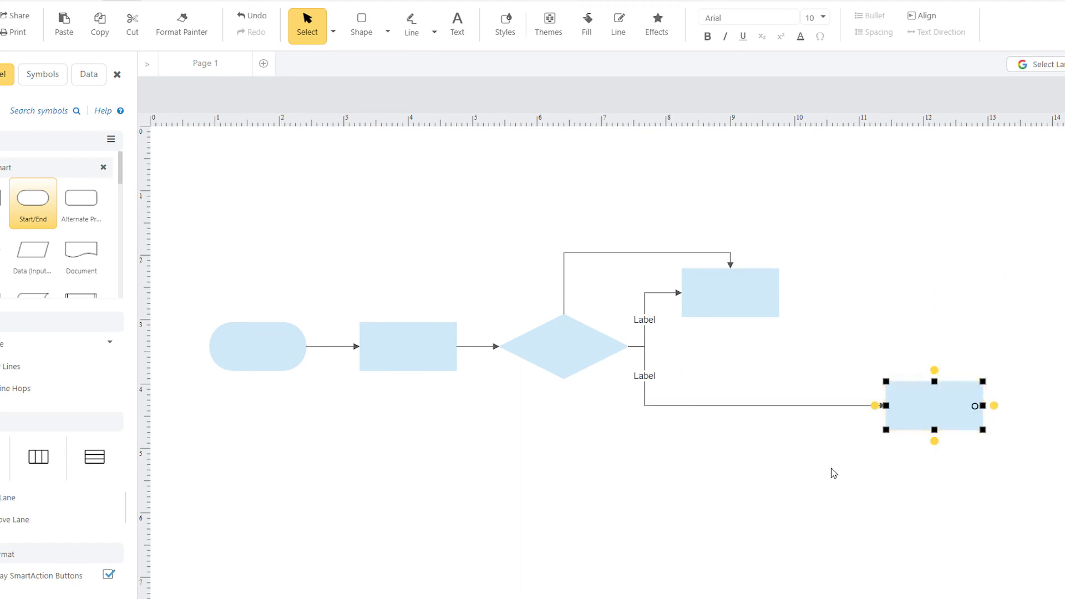